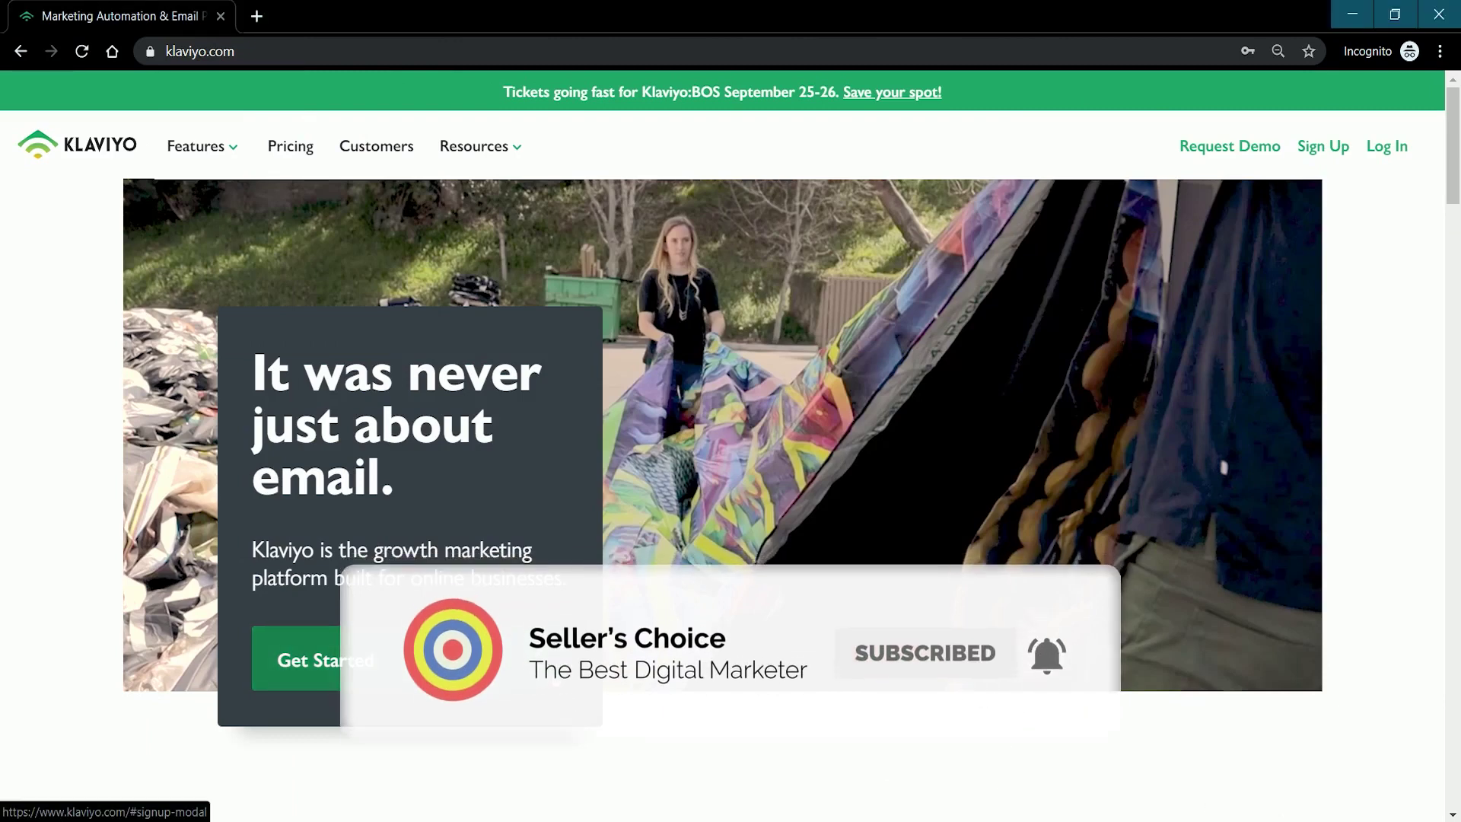
# Sign in to Klaviyo and go to the Lists & Segments overview
pyautogui.click(1386, 145)
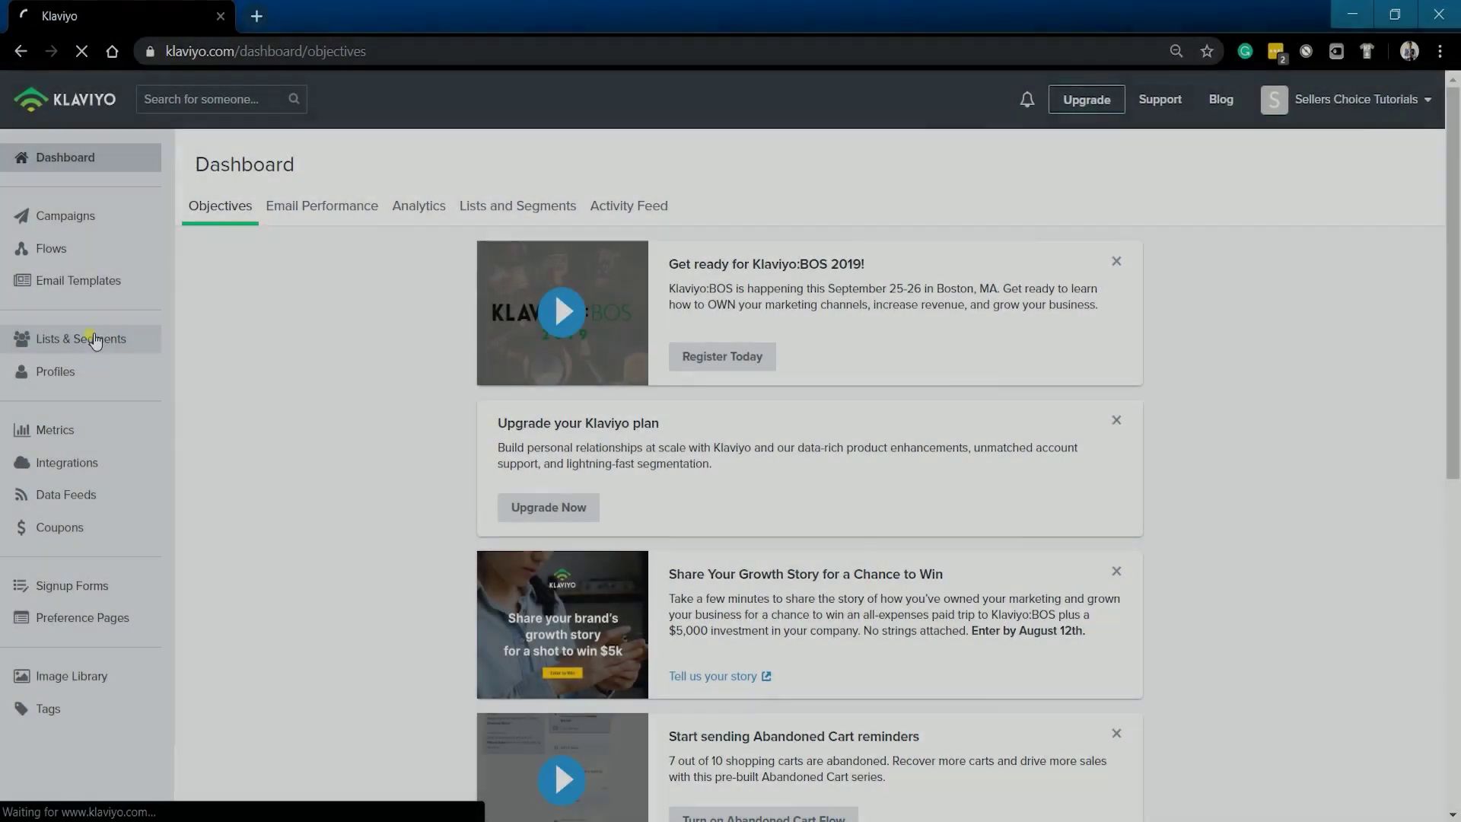
pyautogui.click(95, 340)
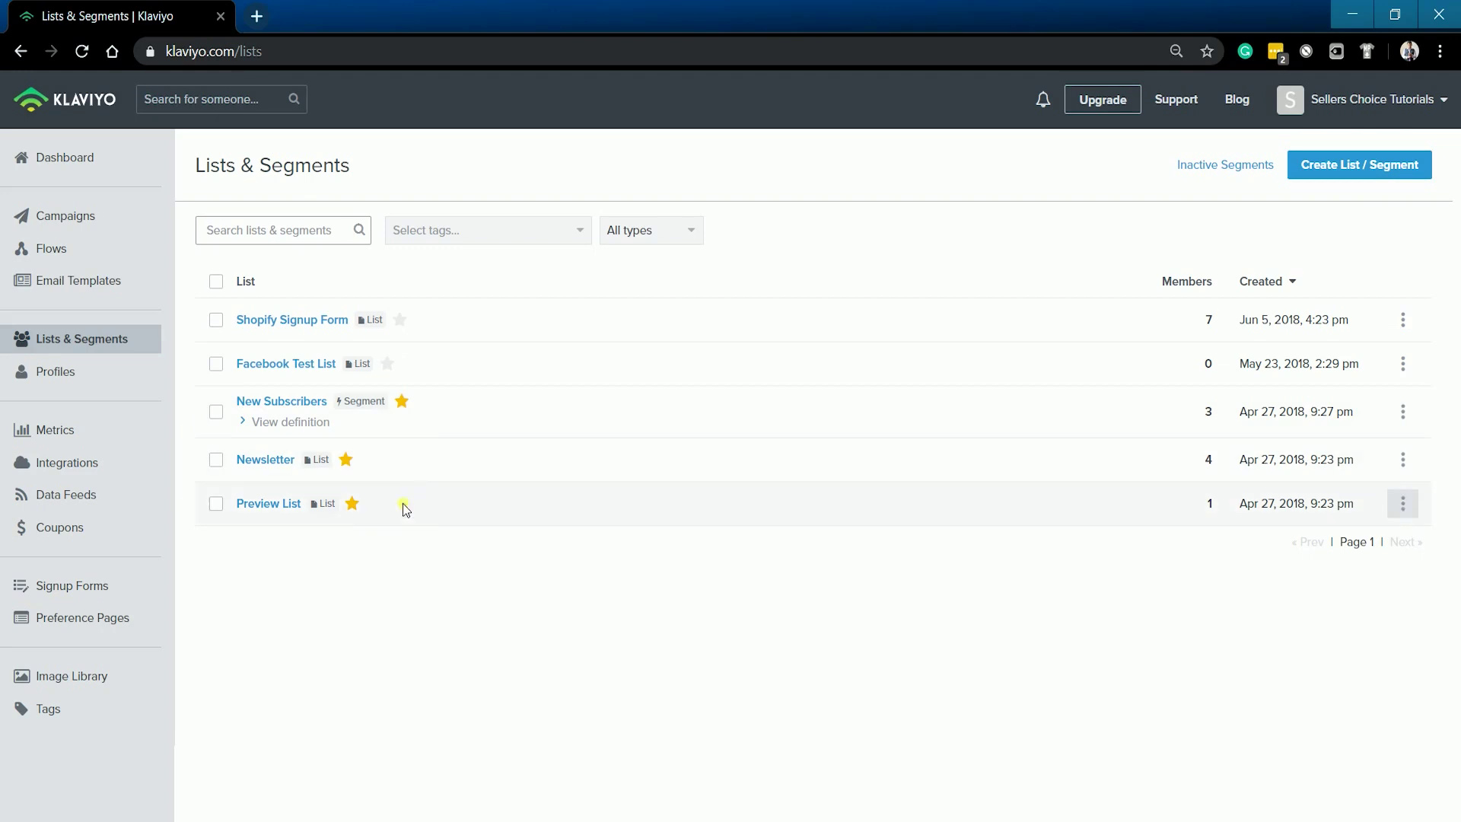
# Open the Shopify Signup Form list from the Lists & Segments table
pyautogui.click(315, 328)
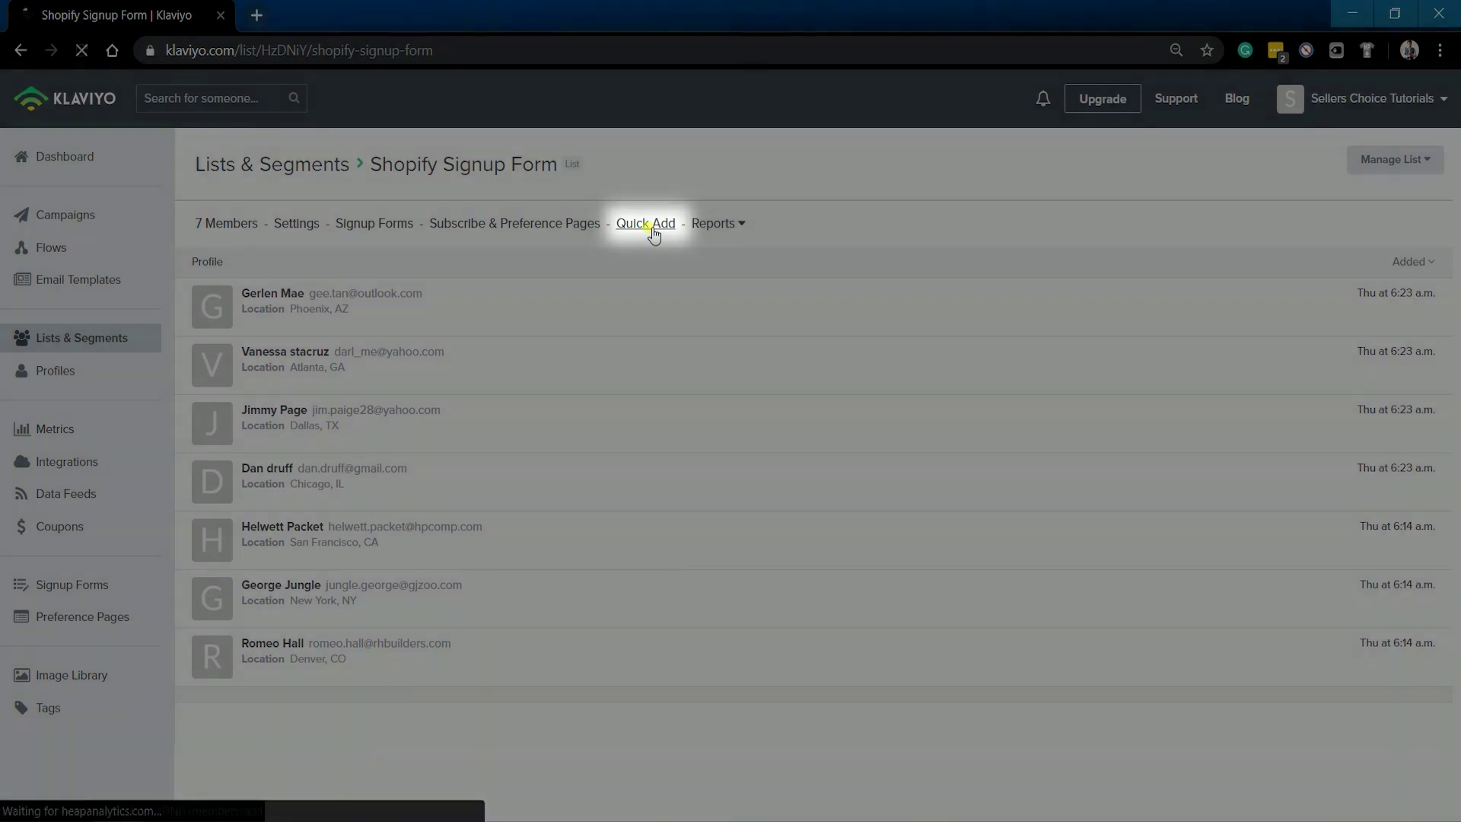
pyautogui.click(650, 226)
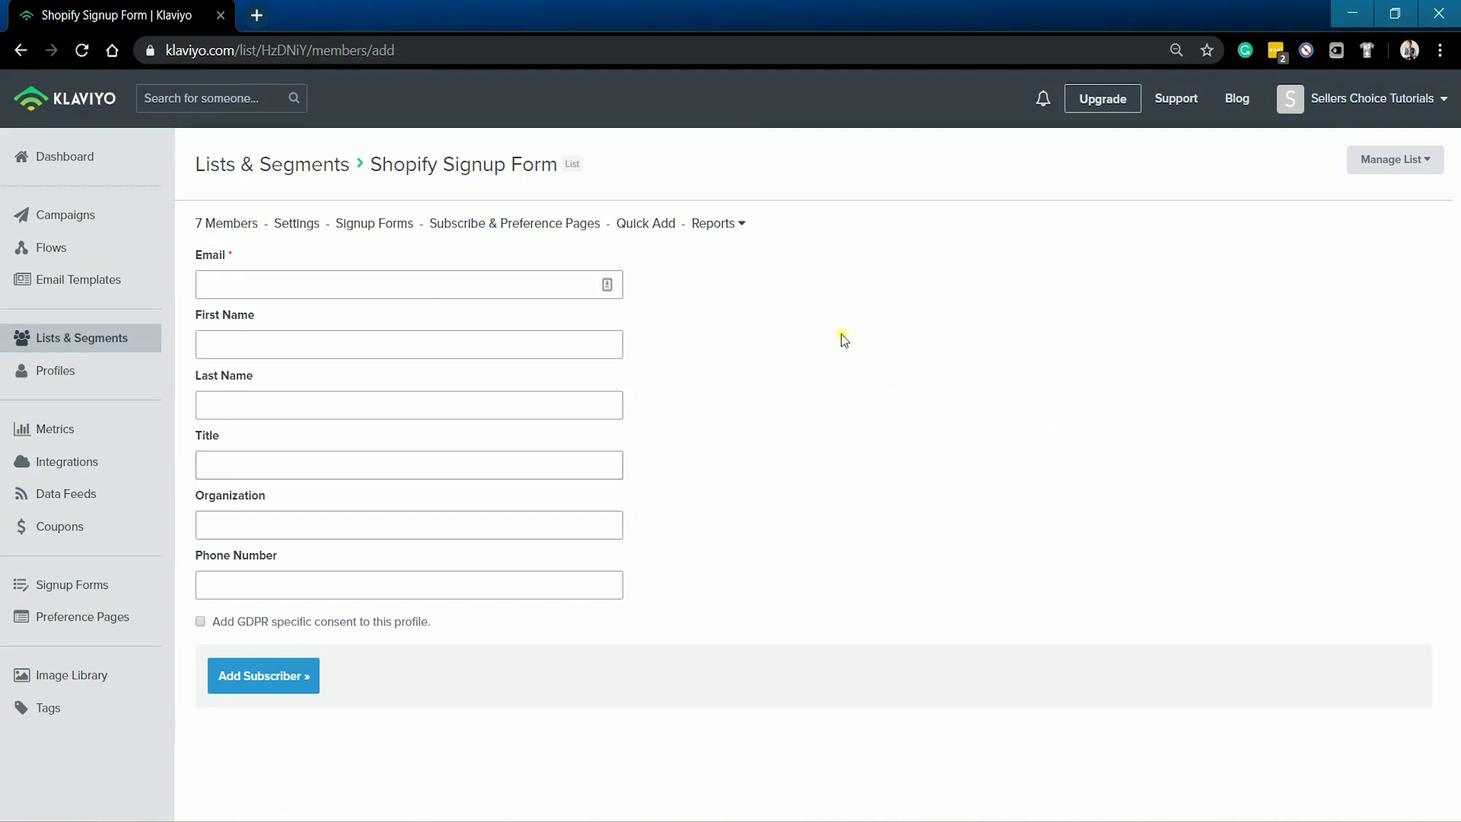
pyautogui.click(265, 283)
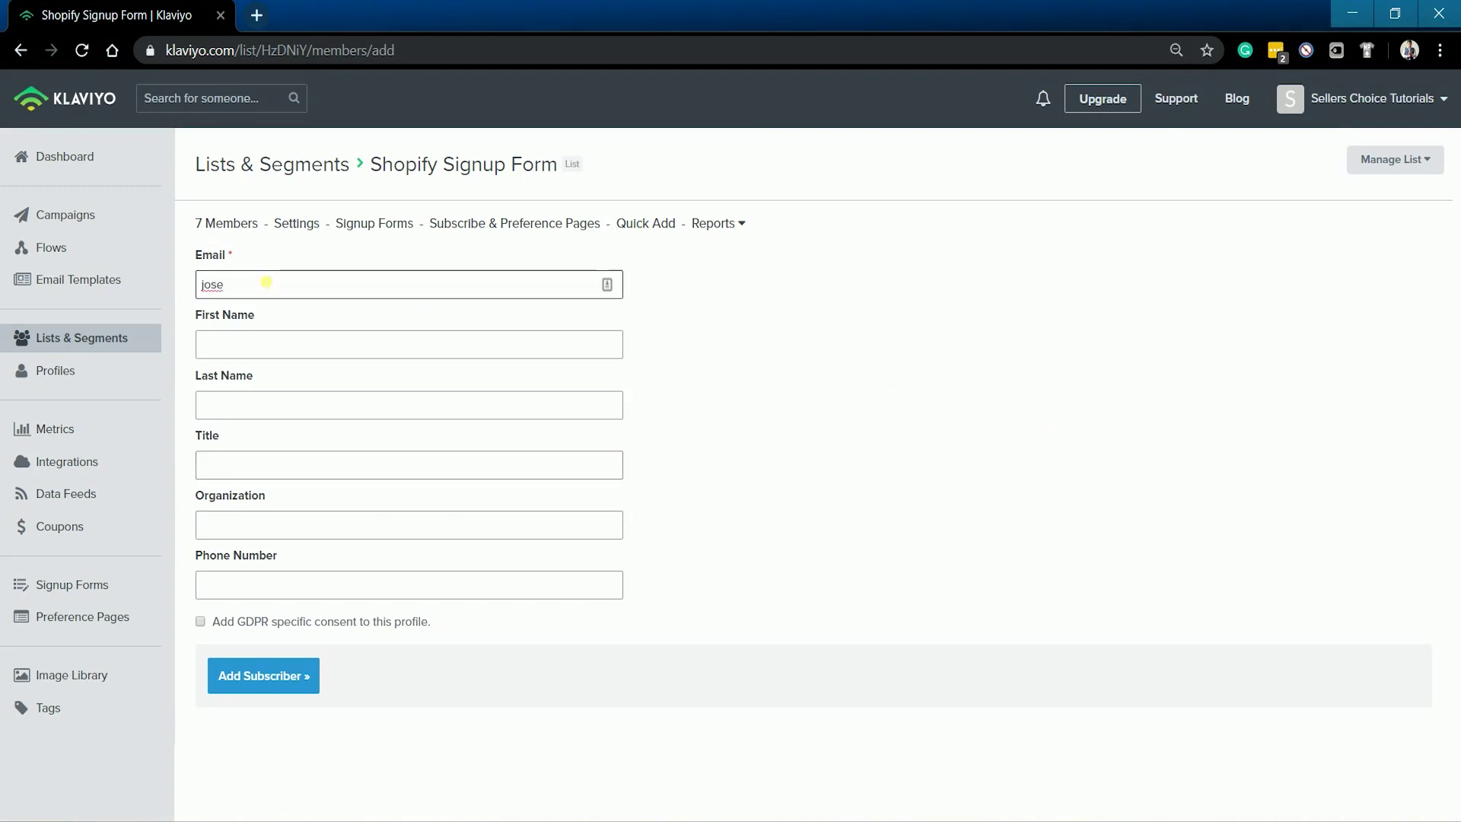
pyautogui.click(509, 534)
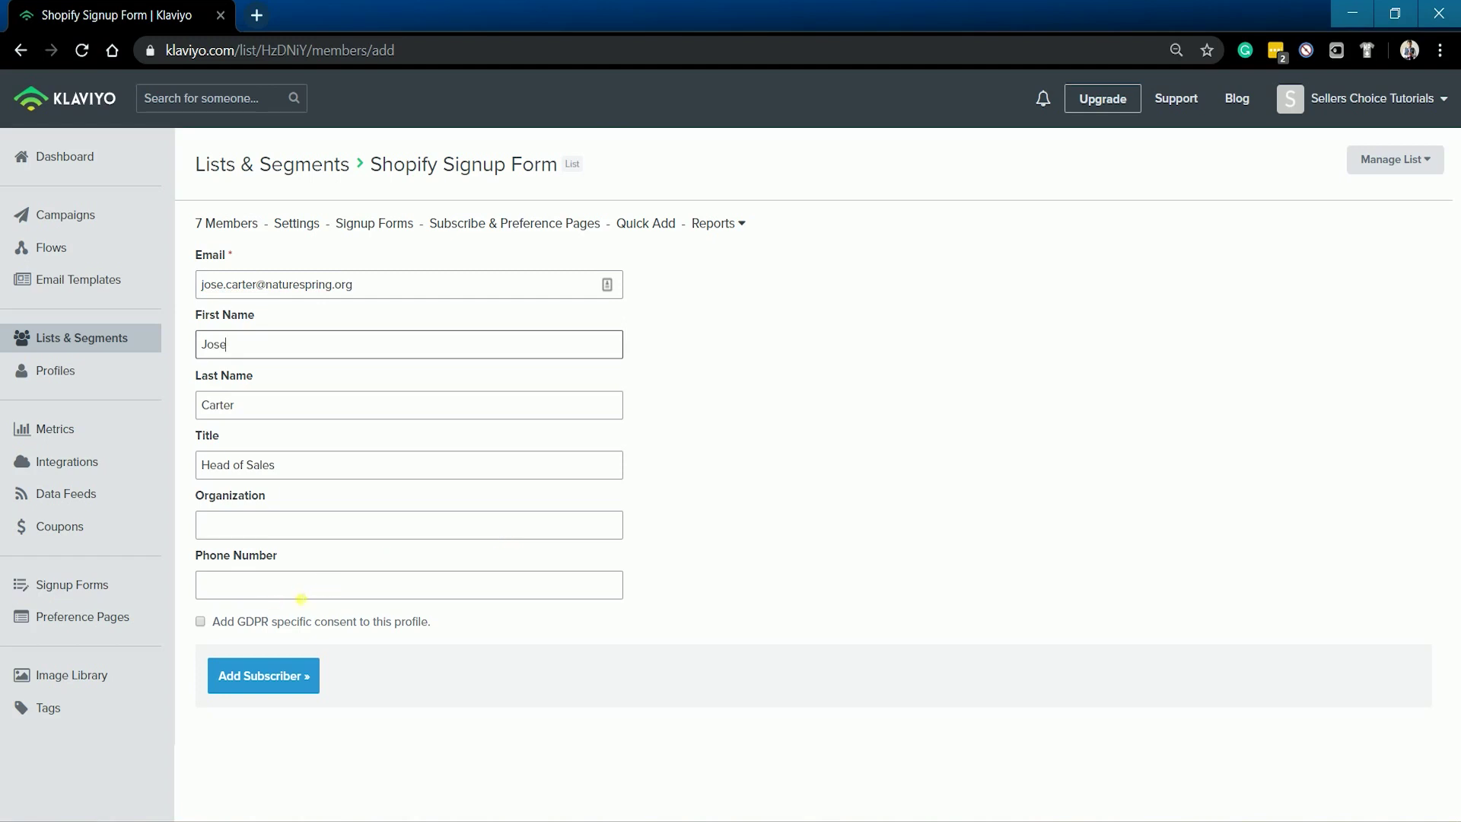
pyautogui.click(282, 625)
pyautogui.scroll(-1, 281, 634)
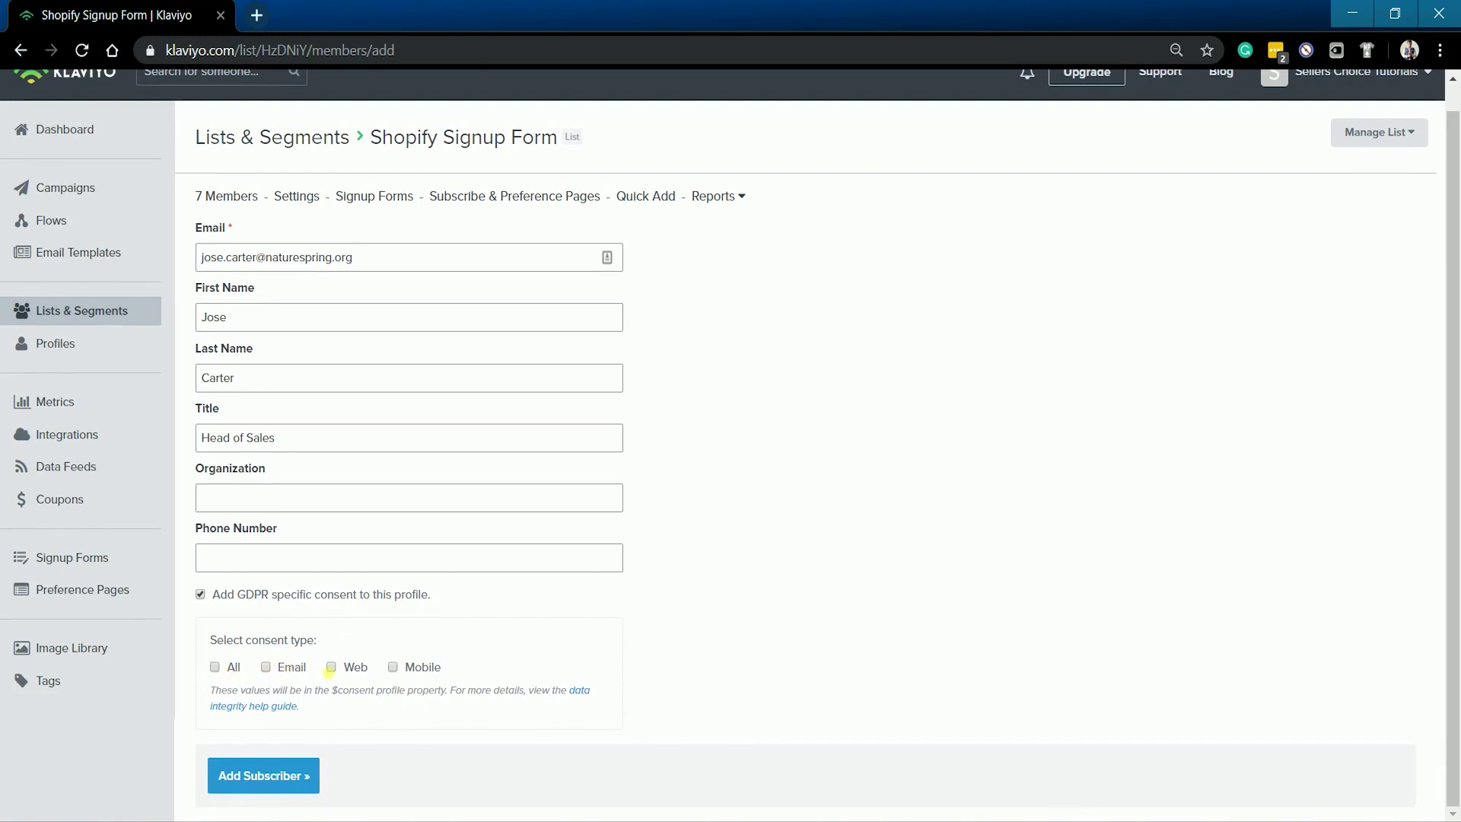
pyautogui.click(425, 669)
pyautogui.click(202, 595)
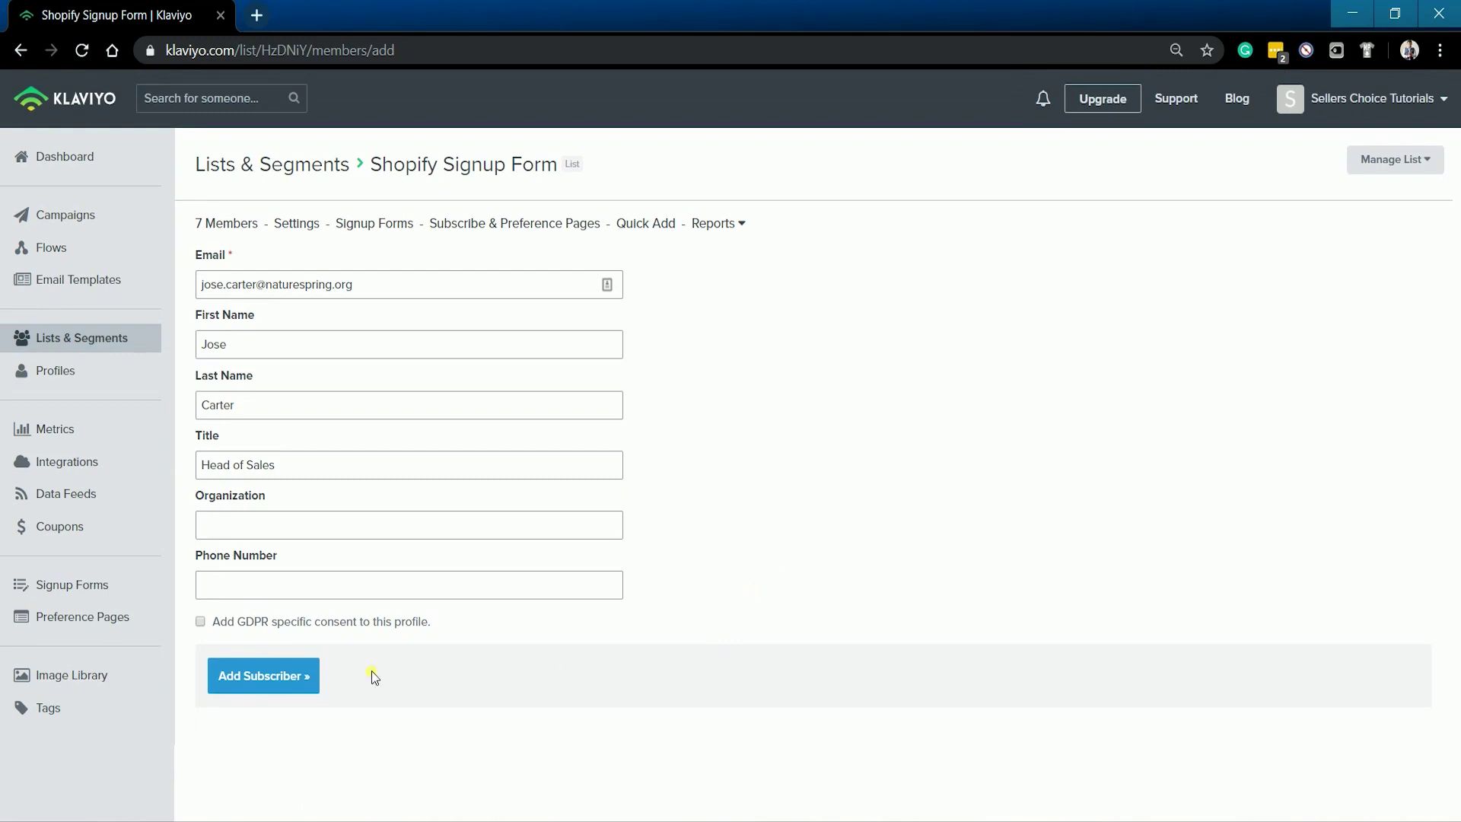
pyautogui.click(262, 679)
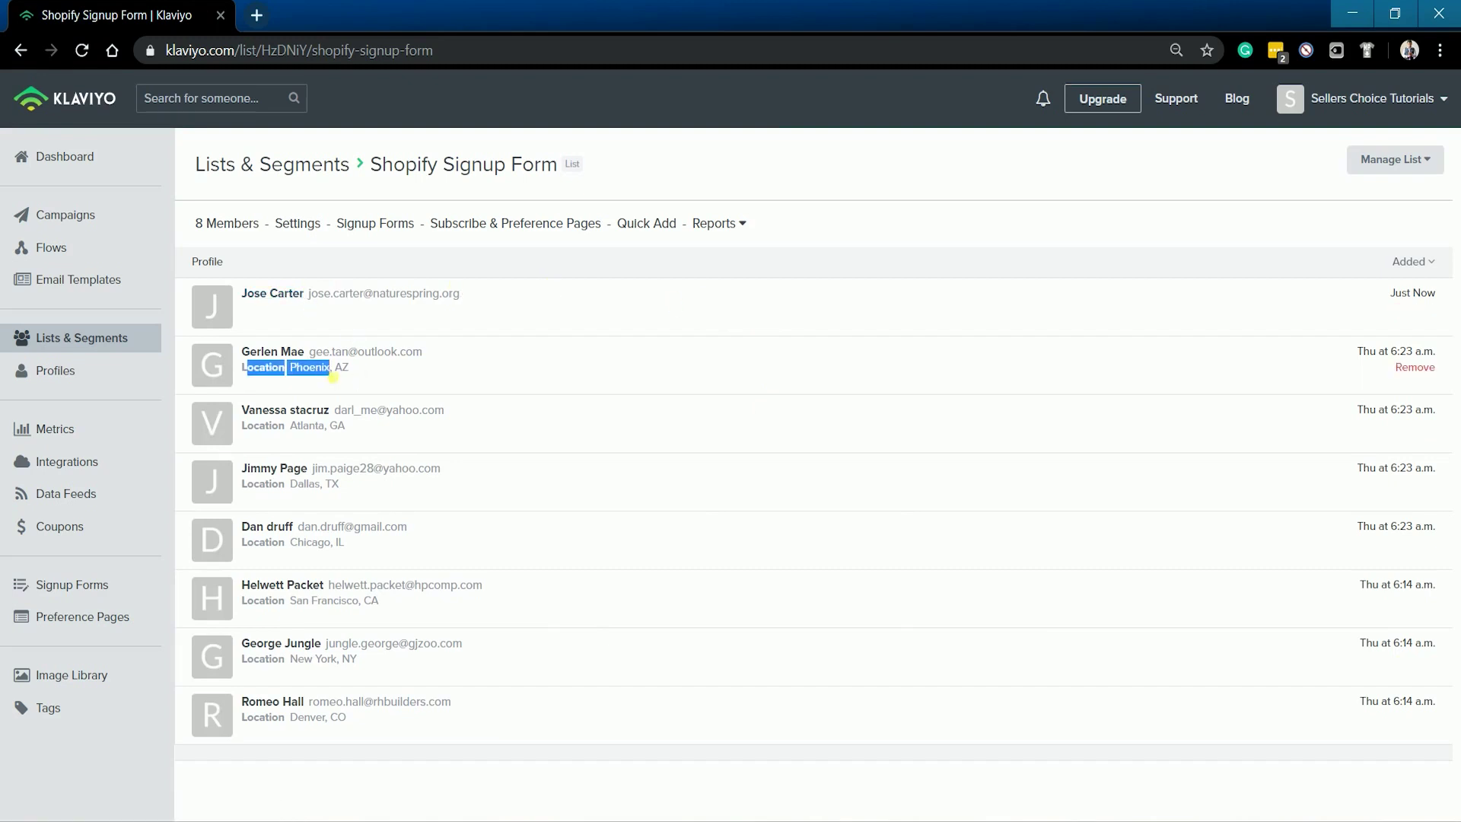
pyautogui.click(277, 292)
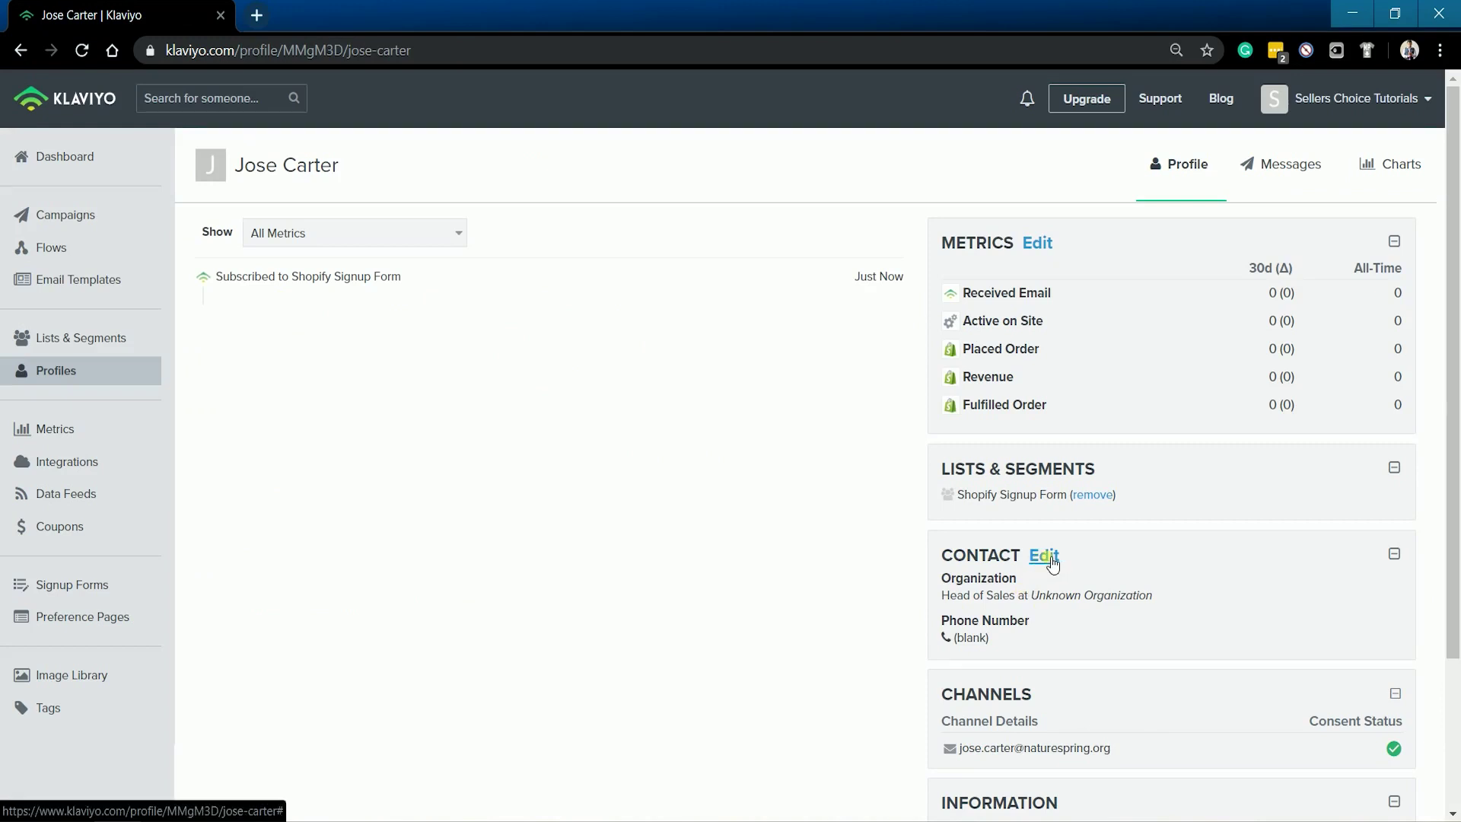
pyautogui.click(1043, 556)
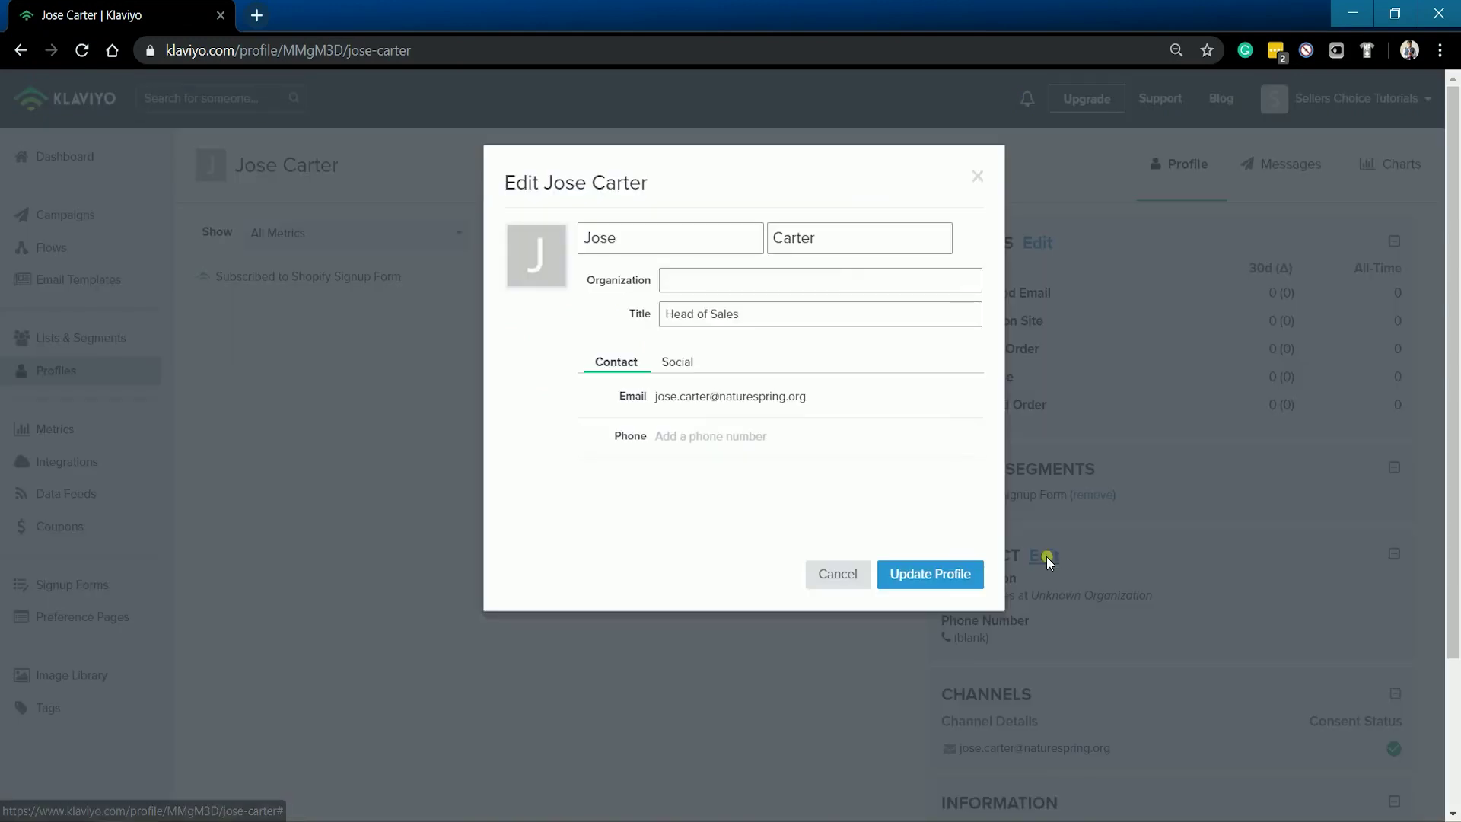
pyautogui.click(720, 439)
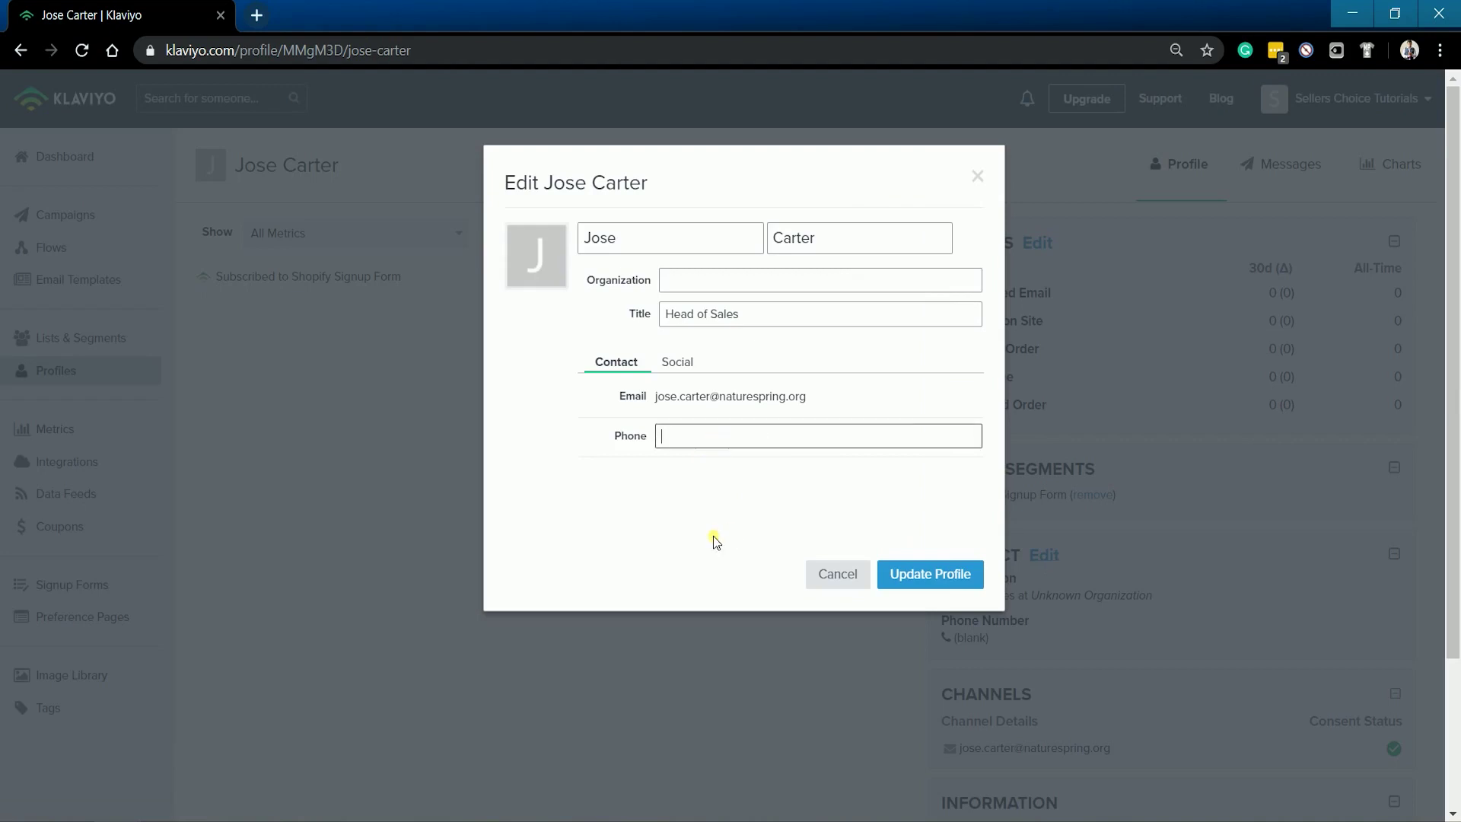
pyautogui.click(714, 536)
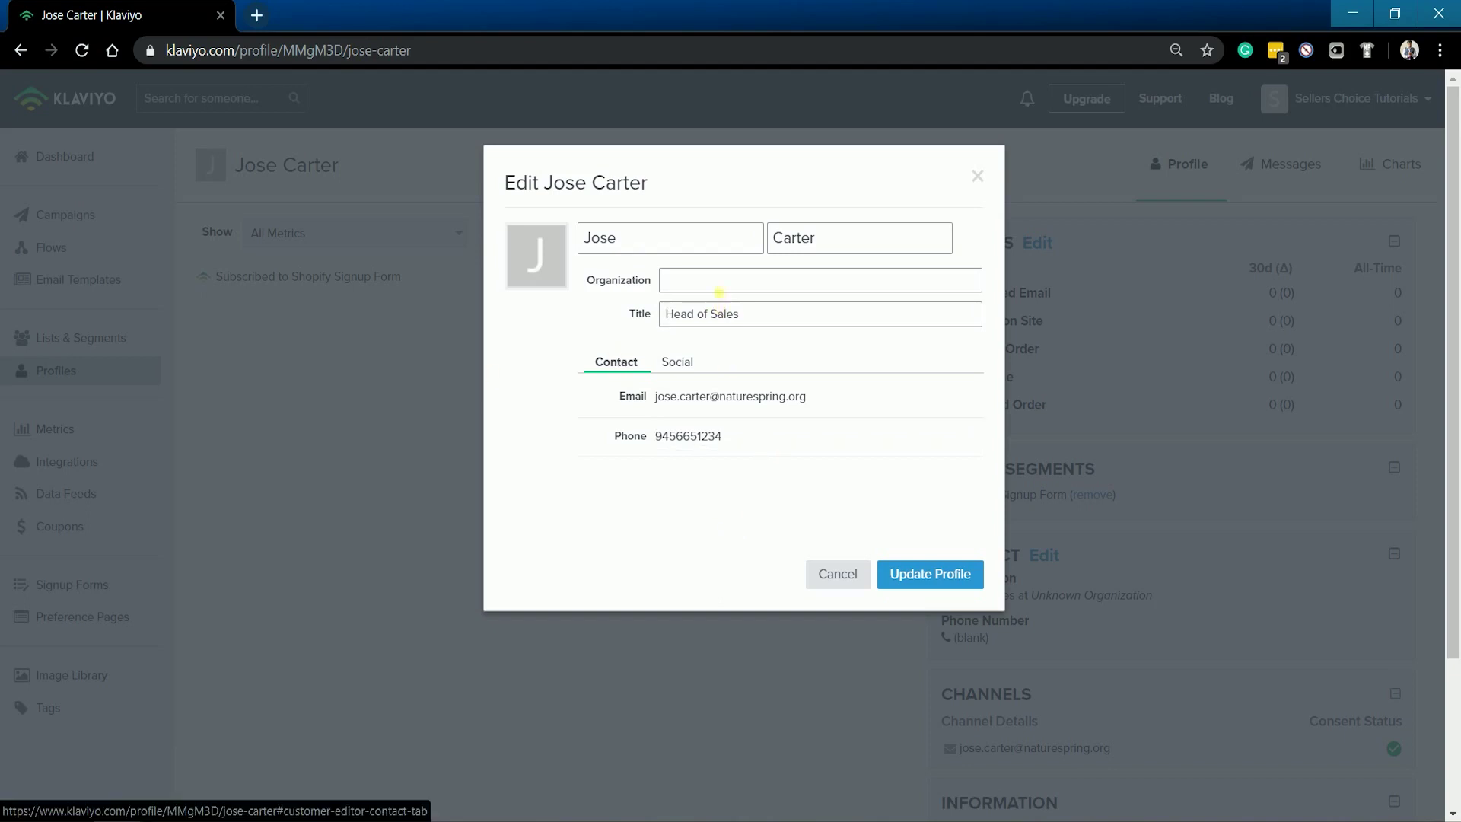
pyautogui.click(727, 281)
pyautogui.write('Nature')
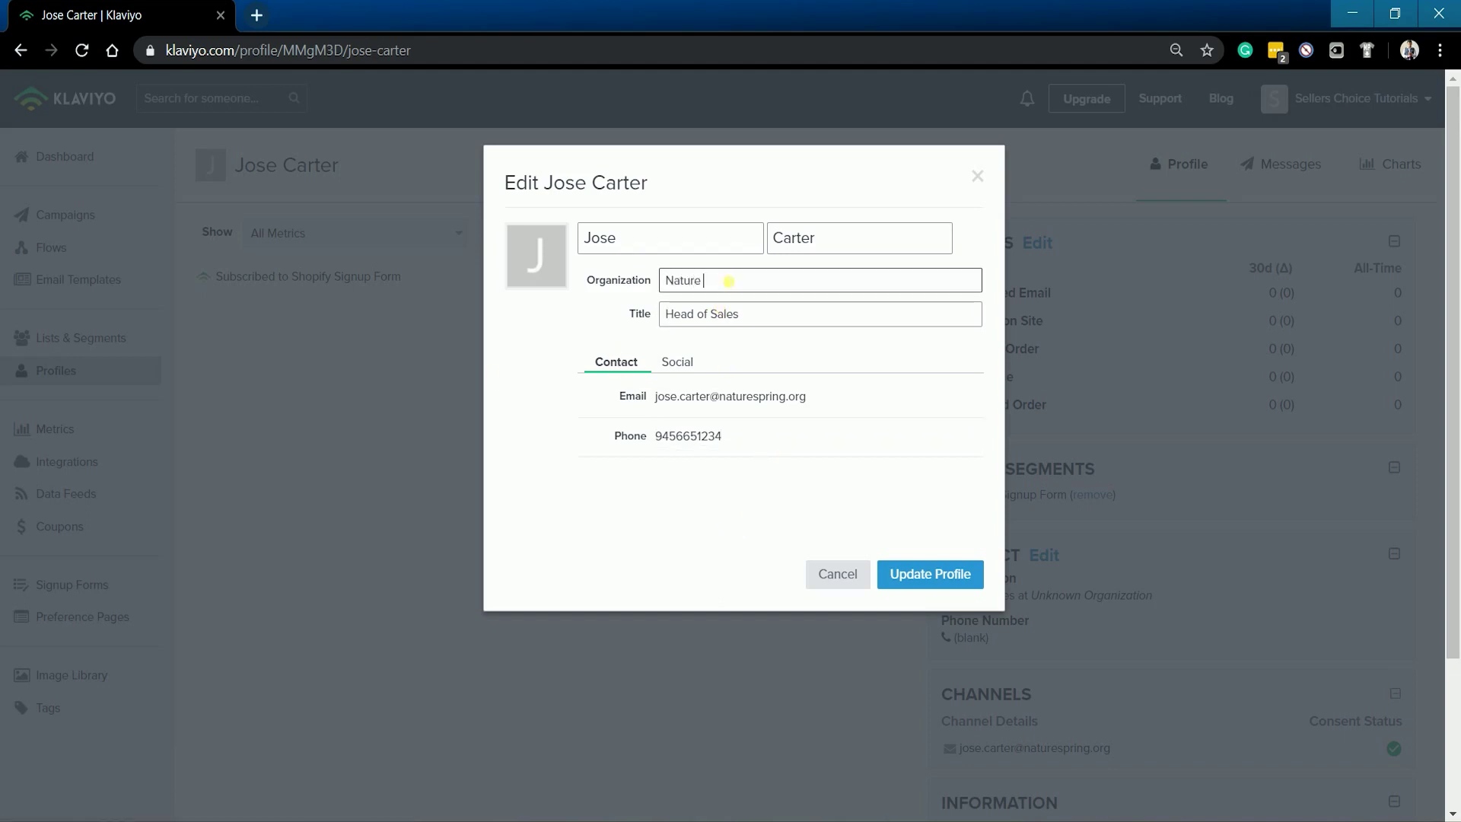
pyautogui.write(' Spring')
pyautogui.click(840, 442)
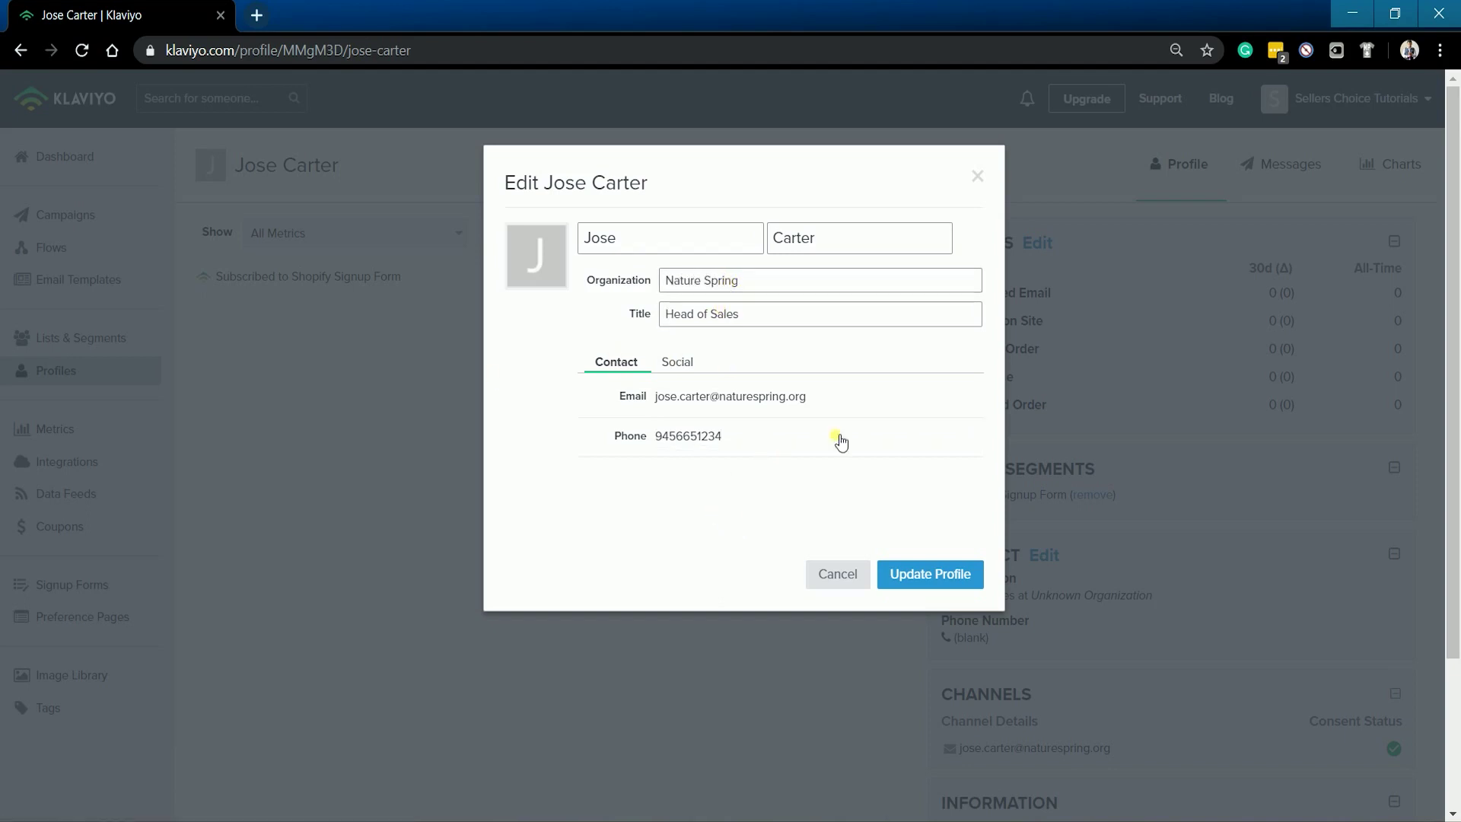
pyautogui.click(676, 362)
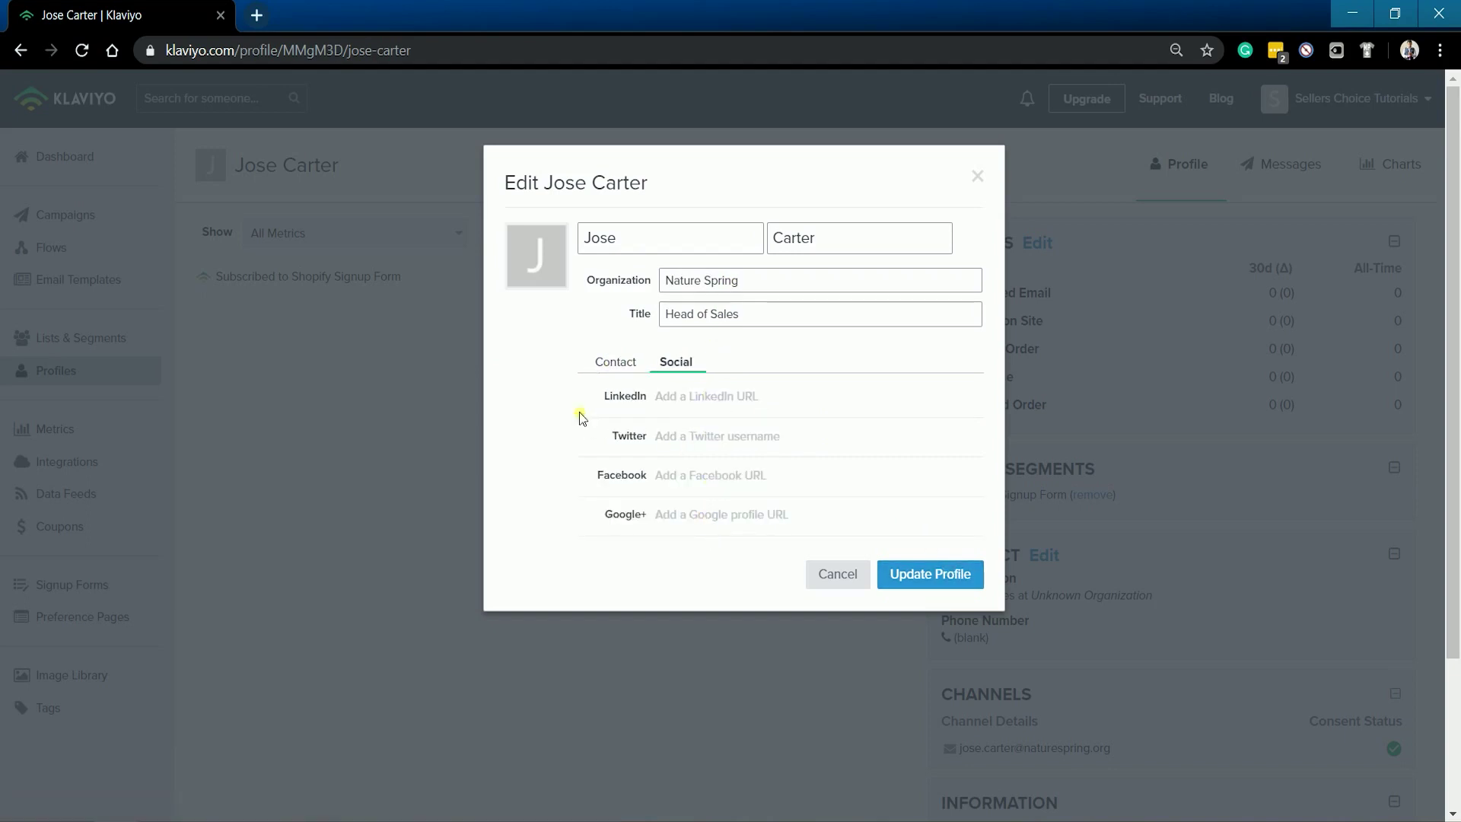
pyautogui.click(786, 486)
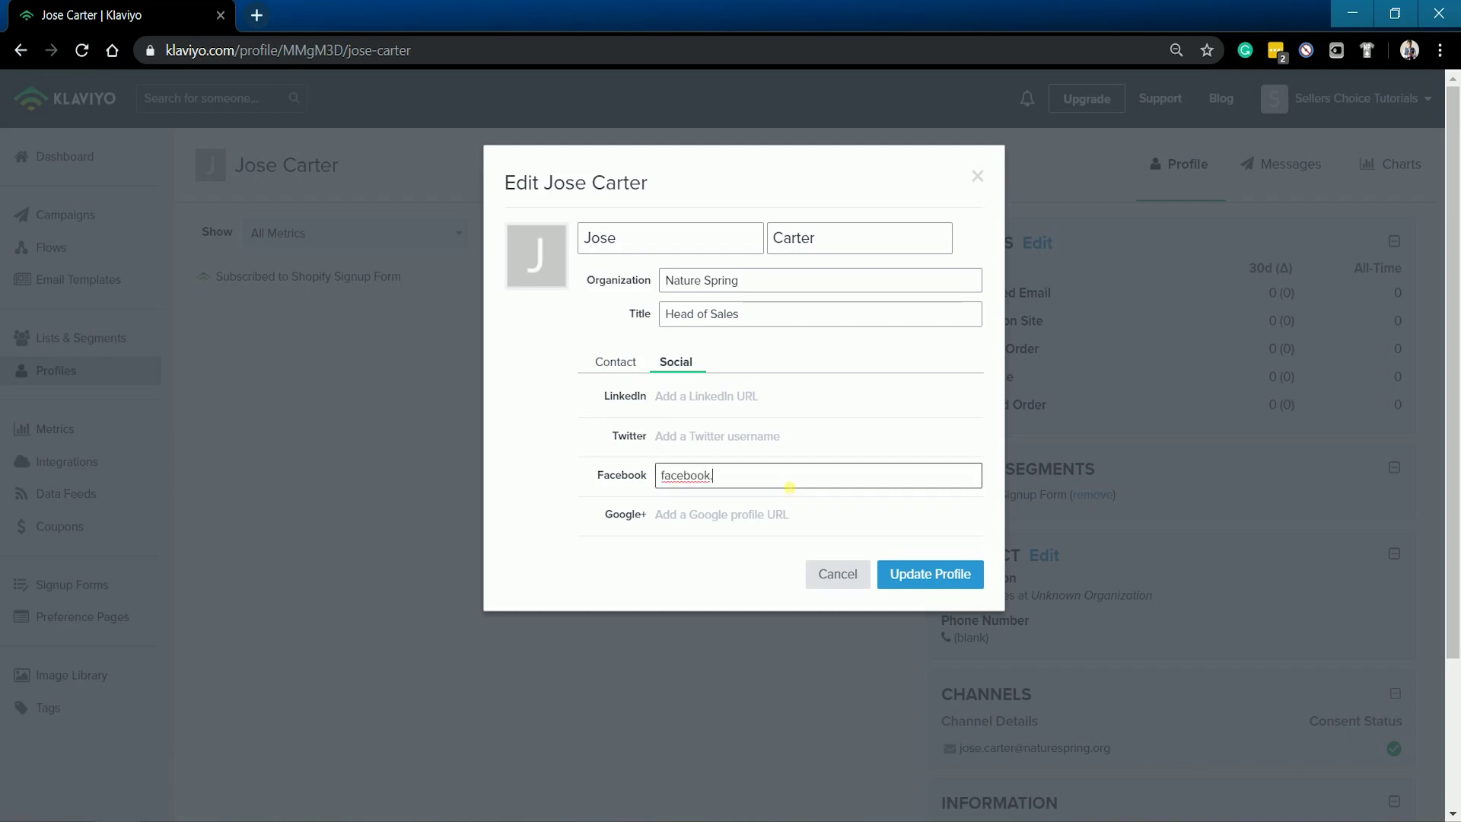
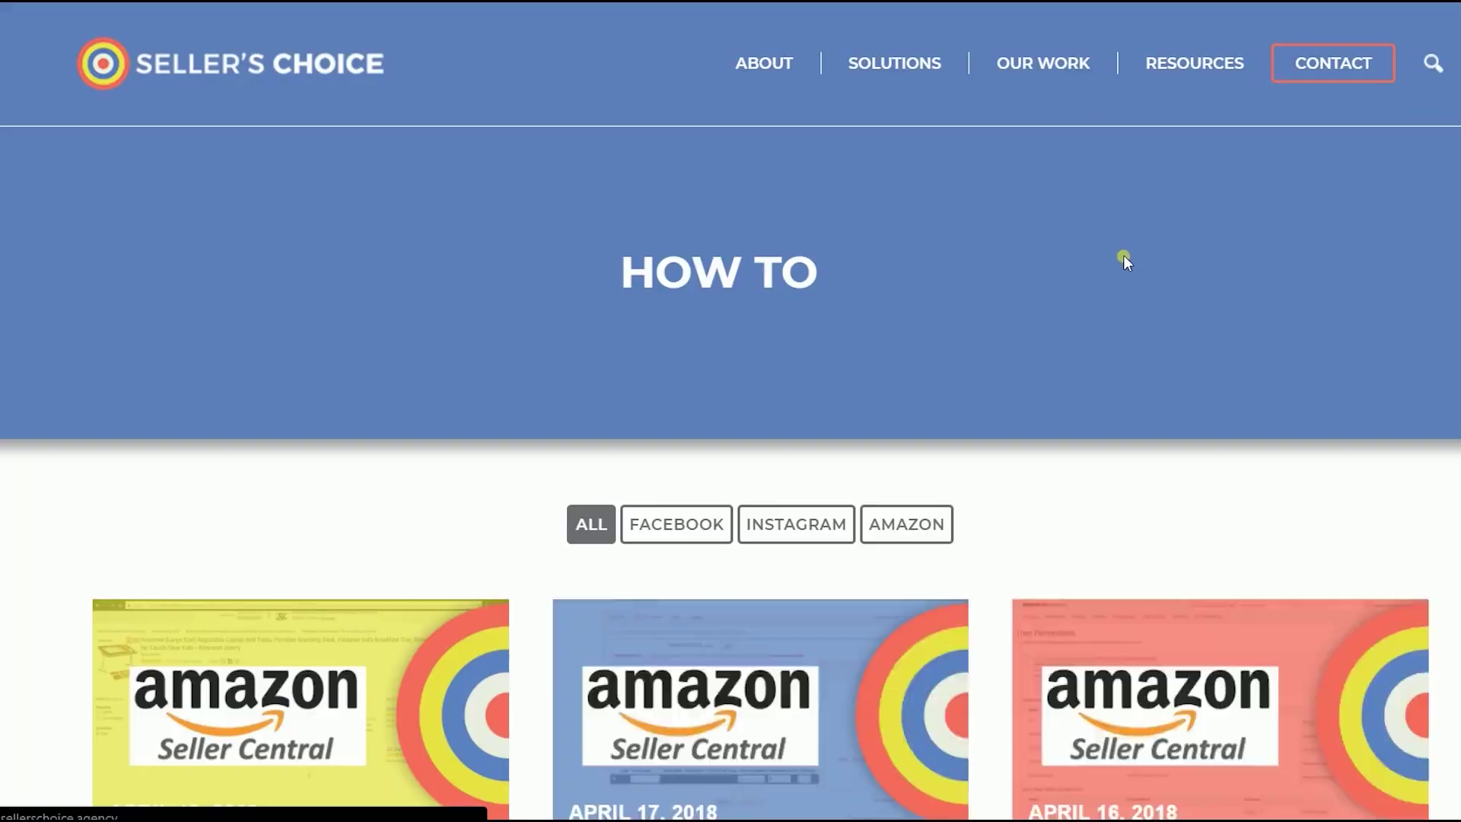
pyautogui.scroll(-4, 1122, 260)
pyautogui.scroll(4, 1113, 300)
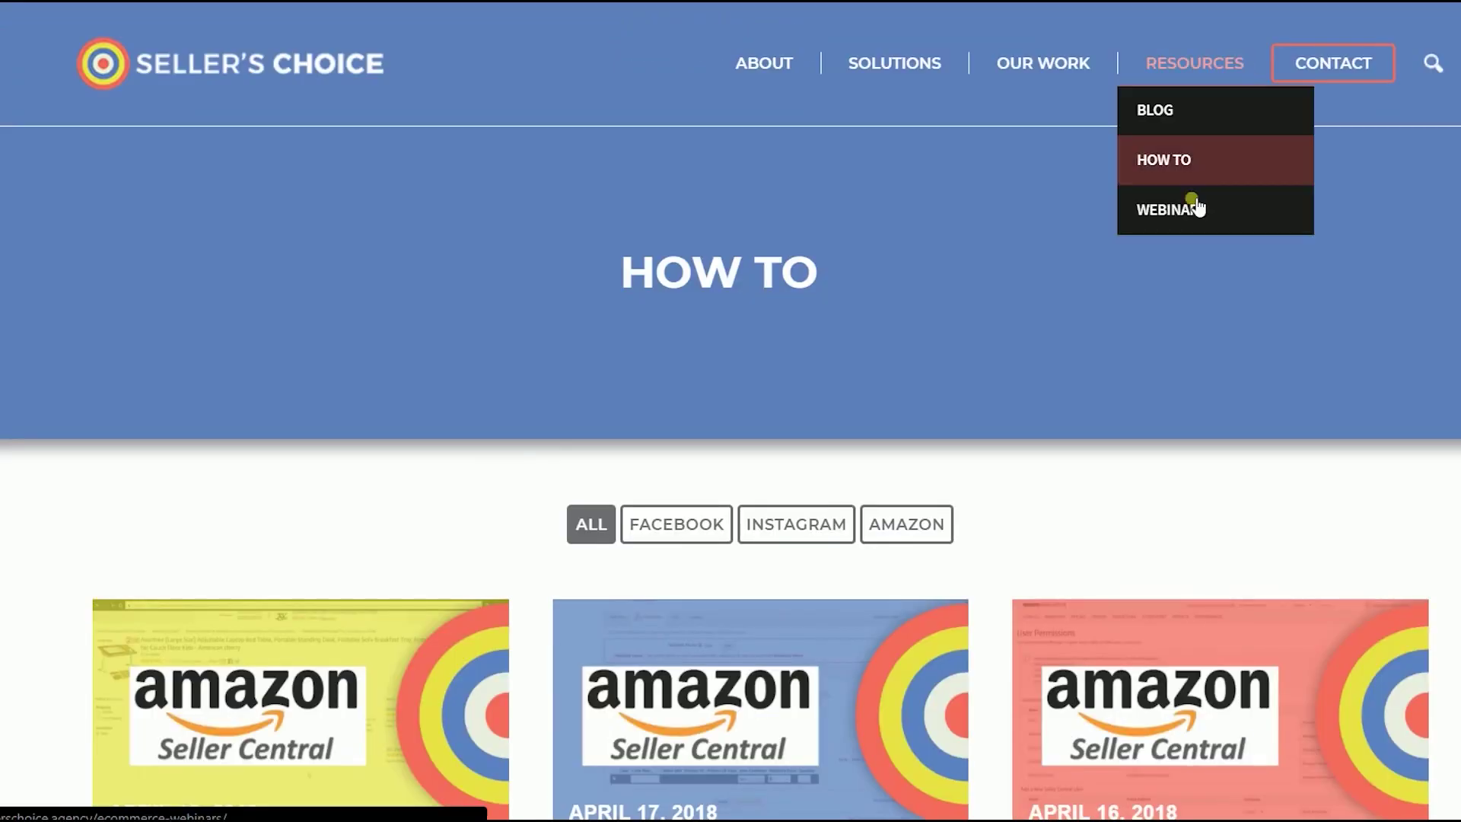
# Pick another page from the Seller's Choice Resources menu to reach the article listing
pyautogui.click(1187, 209)
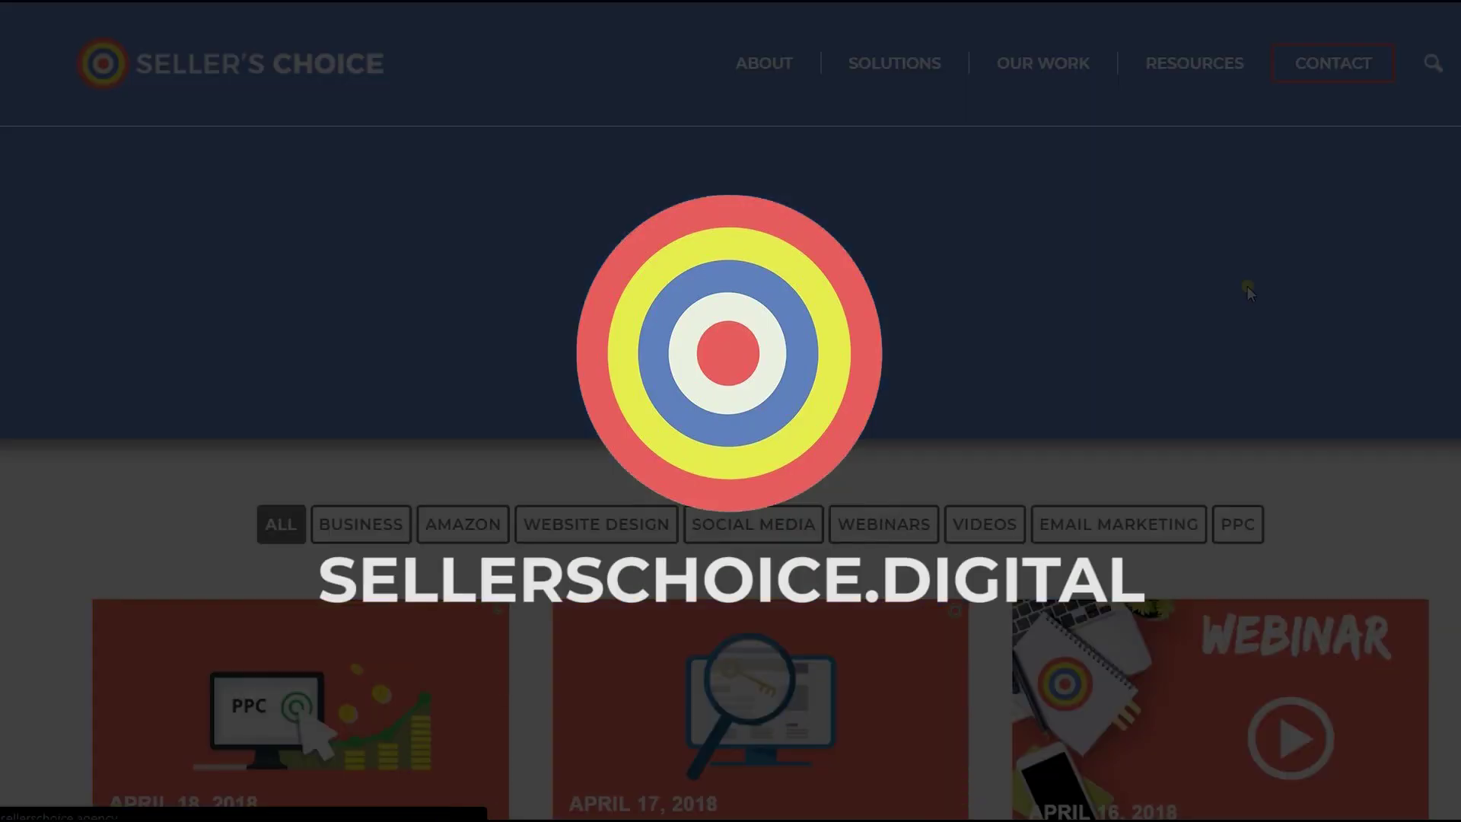
pyautogui.scroll(-3, 1248, 287)
pyautogui.scroll(-3, 1248, 286)
pyautogui.scroll(-4, 1248, 291)
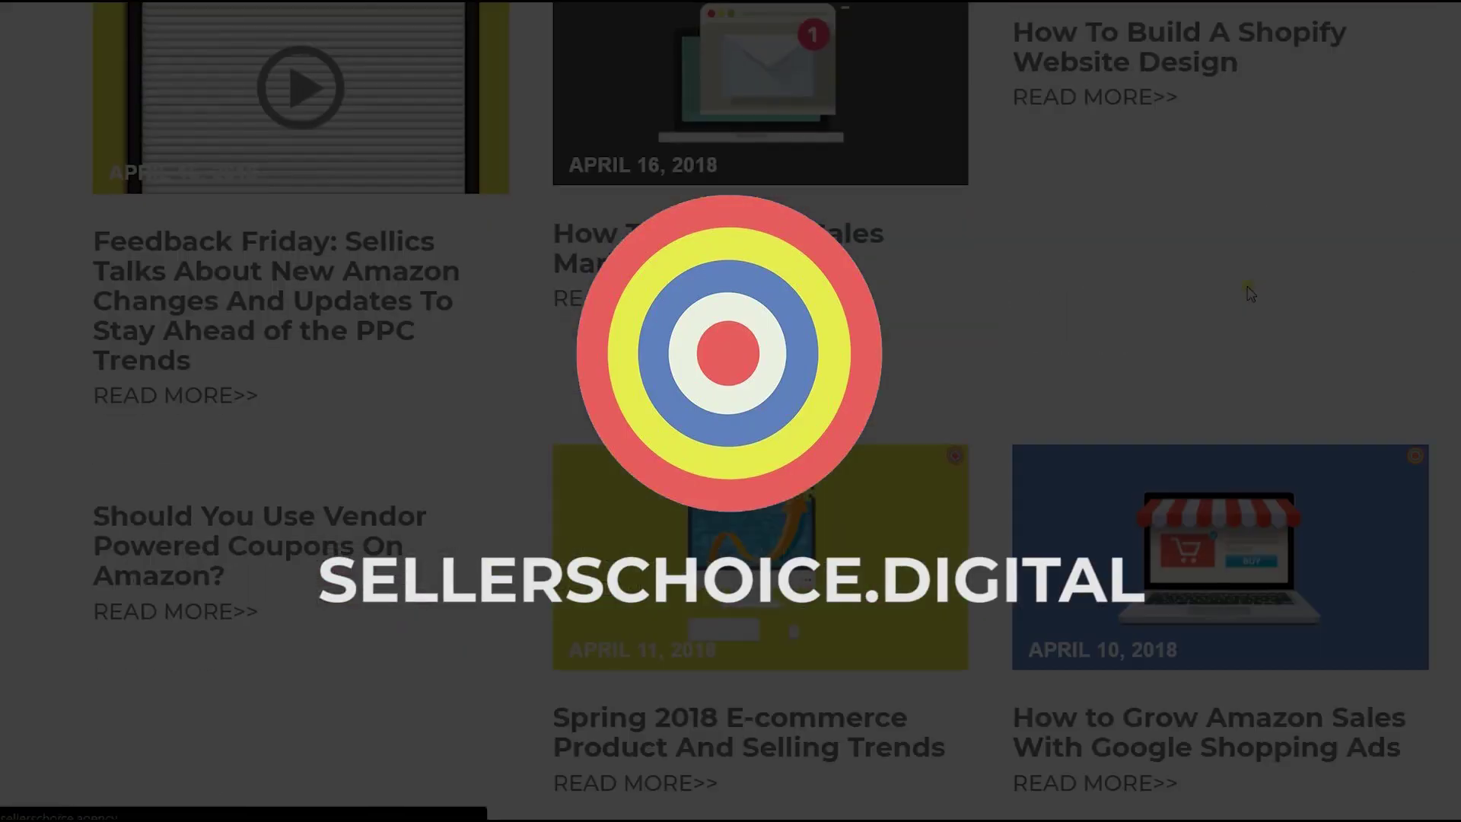
pyautogui.scroll(7, 1248, 293)
pyautogui.scroll(3, 1248, 293)
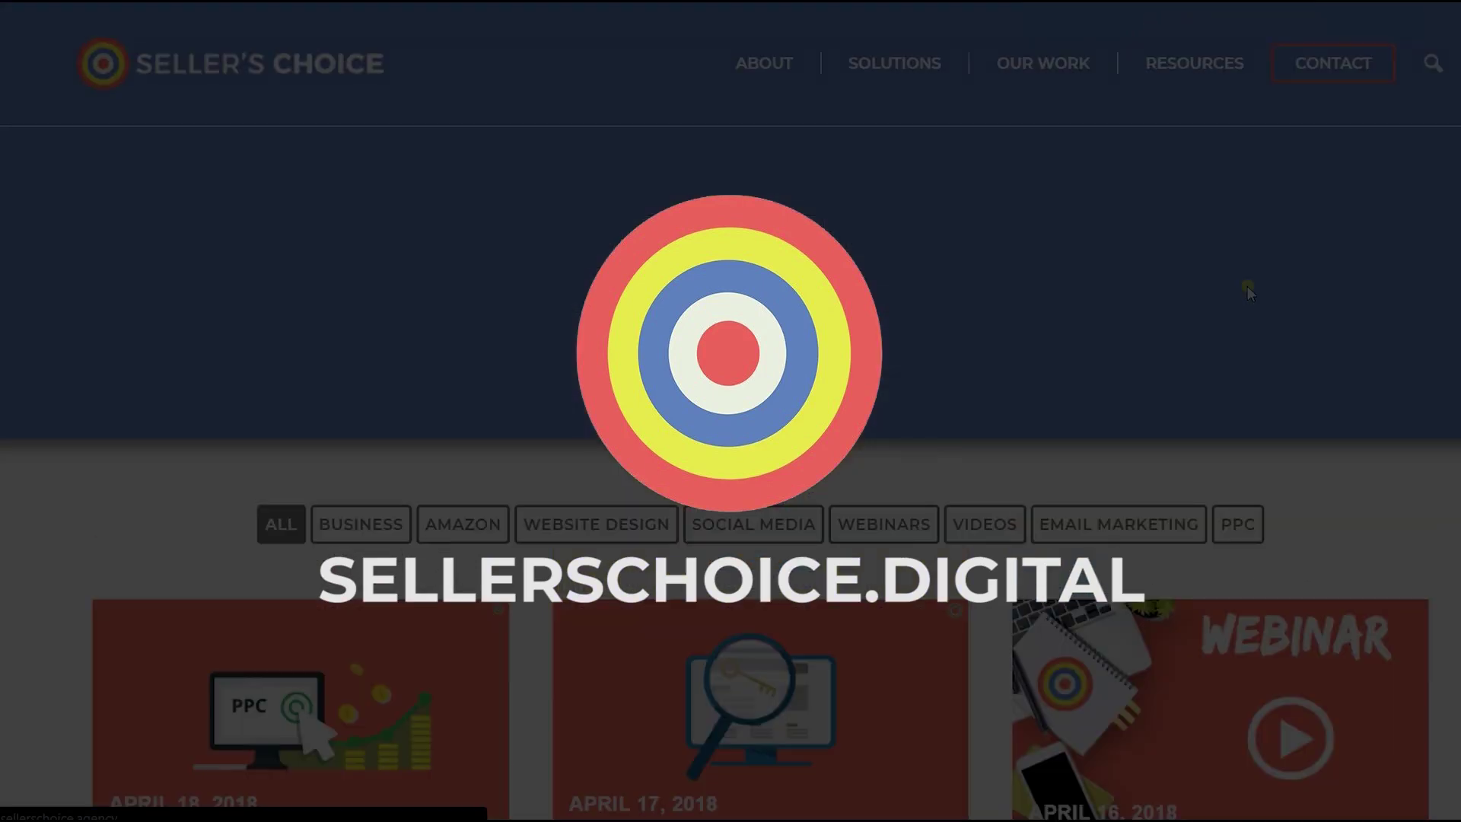